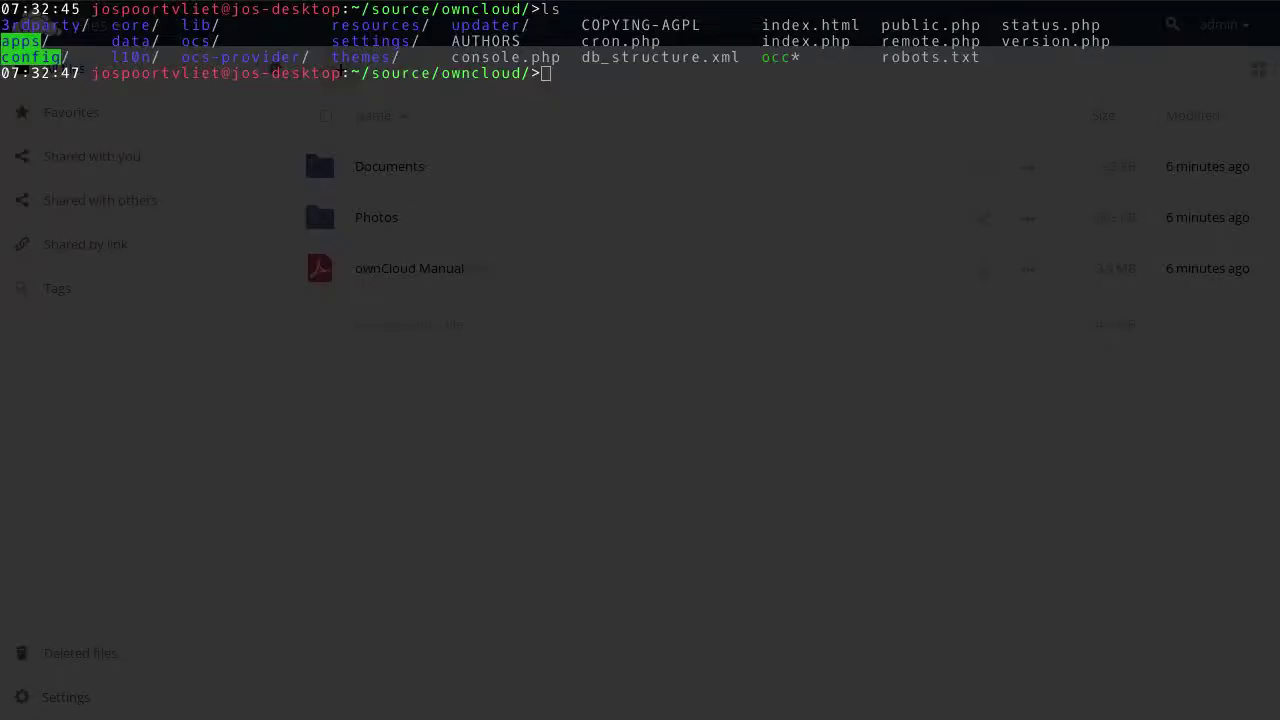
Step: Copy index.php from the parent directory over updater/index.php in the owncloud folder and confirm overwriting the existing file
left_click(1003, 410)
type("cp ../index.php updater/inde")
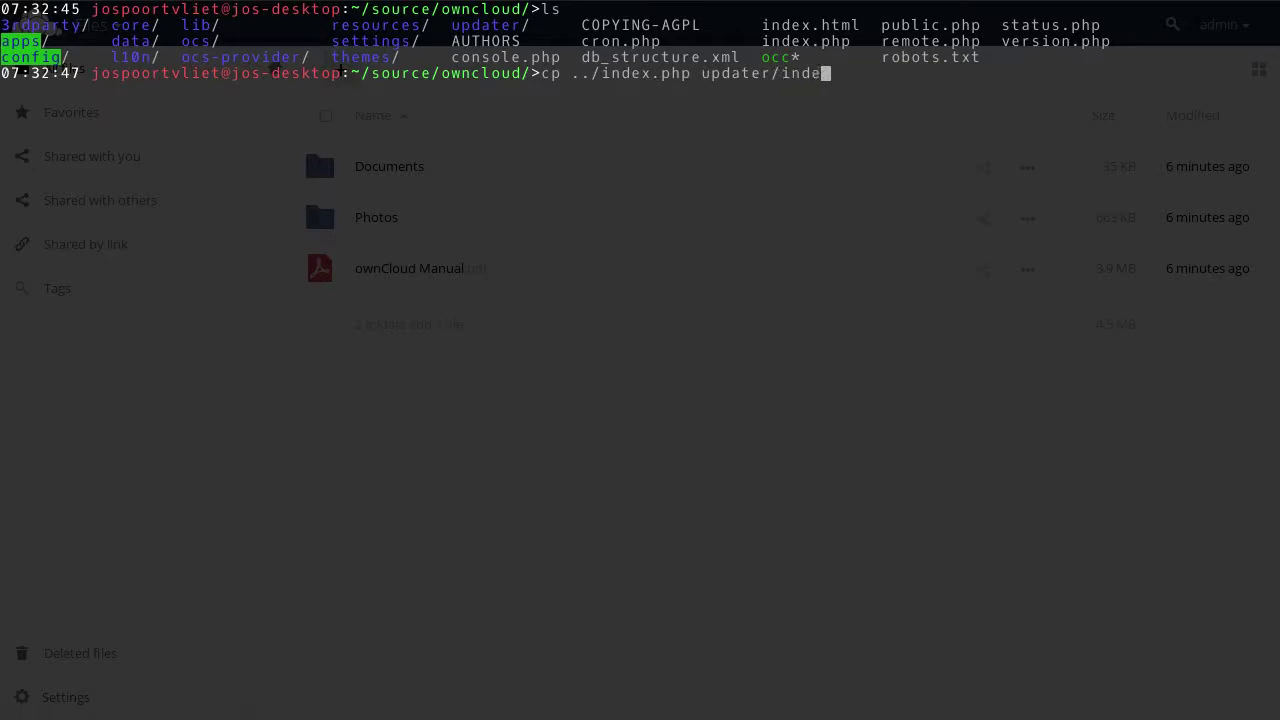
key("Tab")
key("Return")
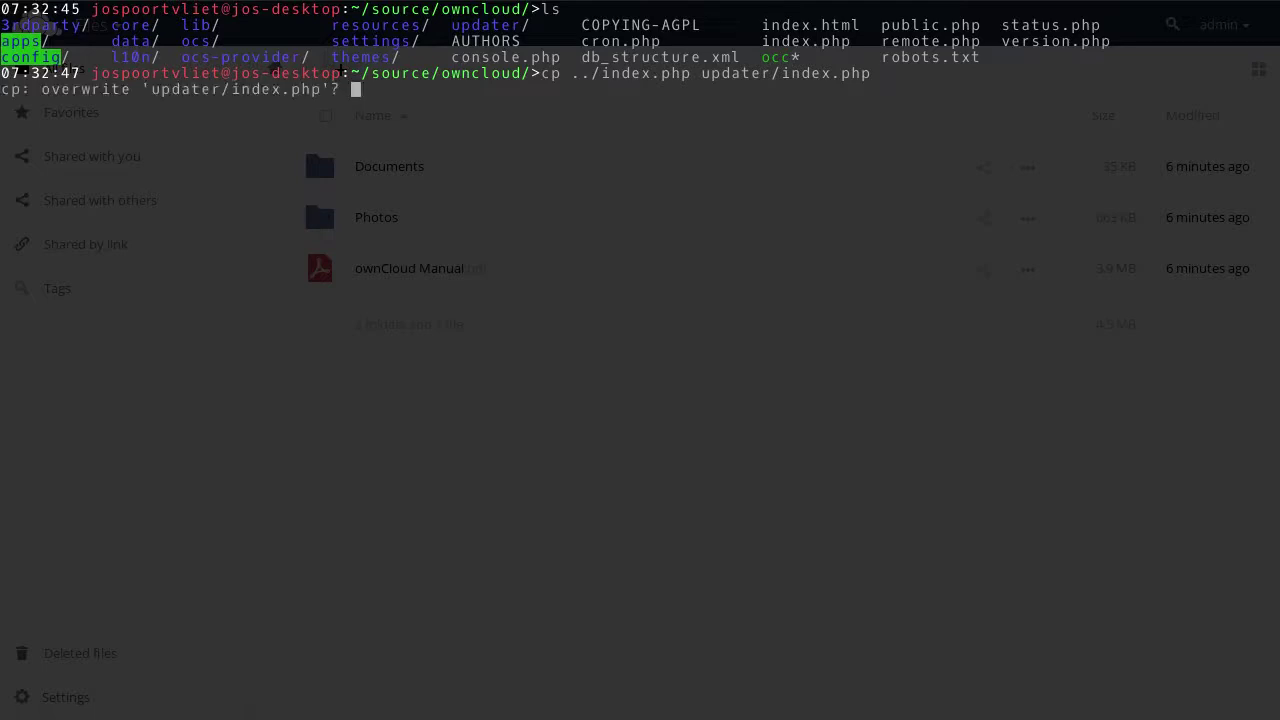
type("y")
key("Return")
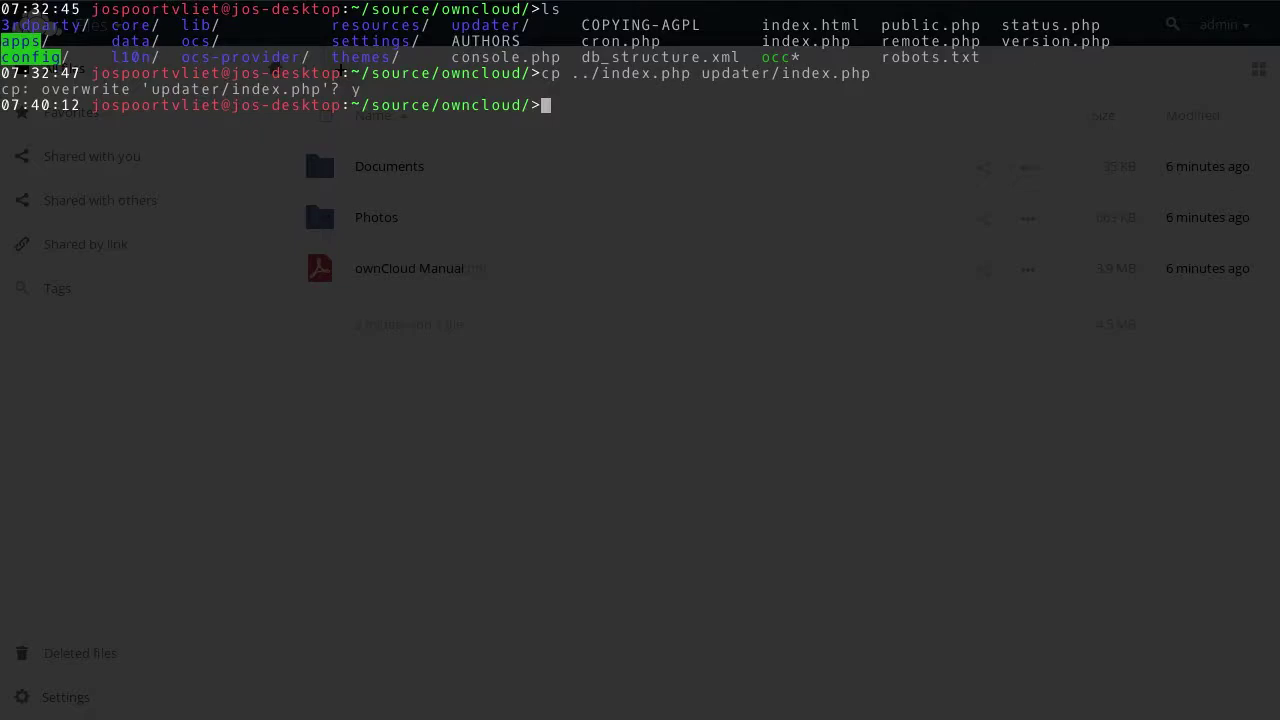
Step: Hide the terminal and open localhost:2000/updater/index.php in the browser
key("F12")
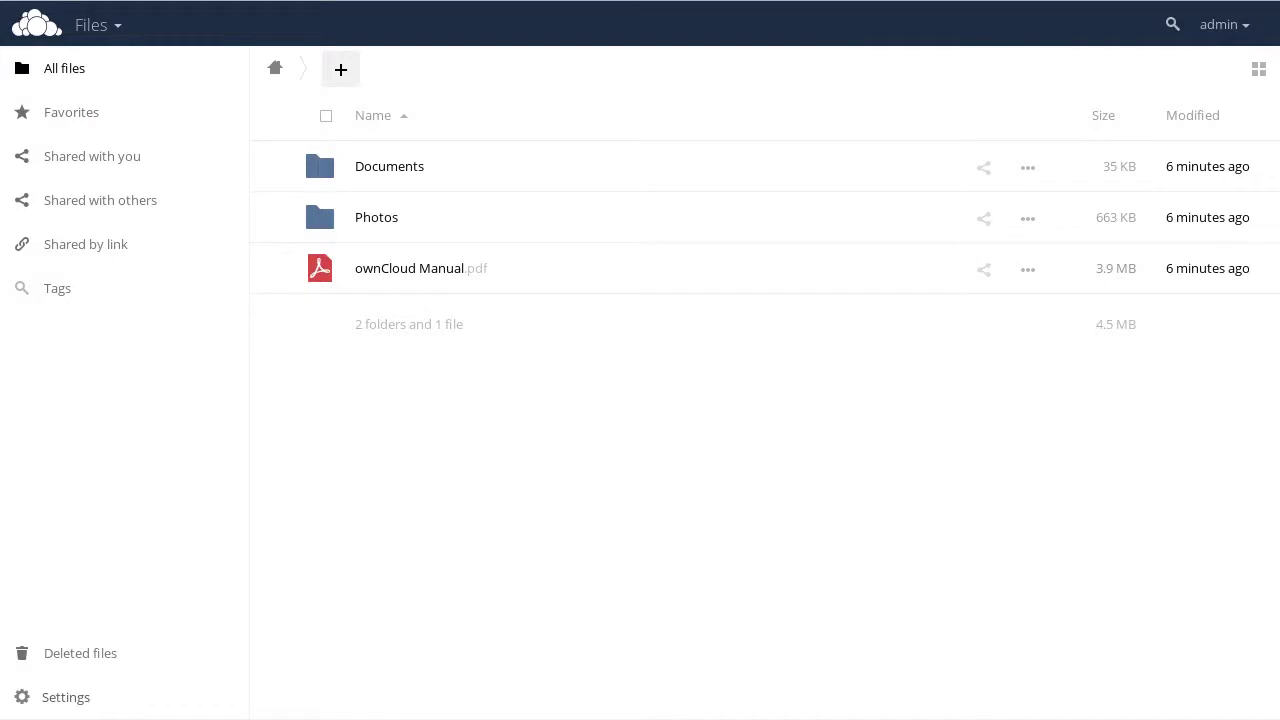
key("ctrl+l")
type("localhost:2000/up")
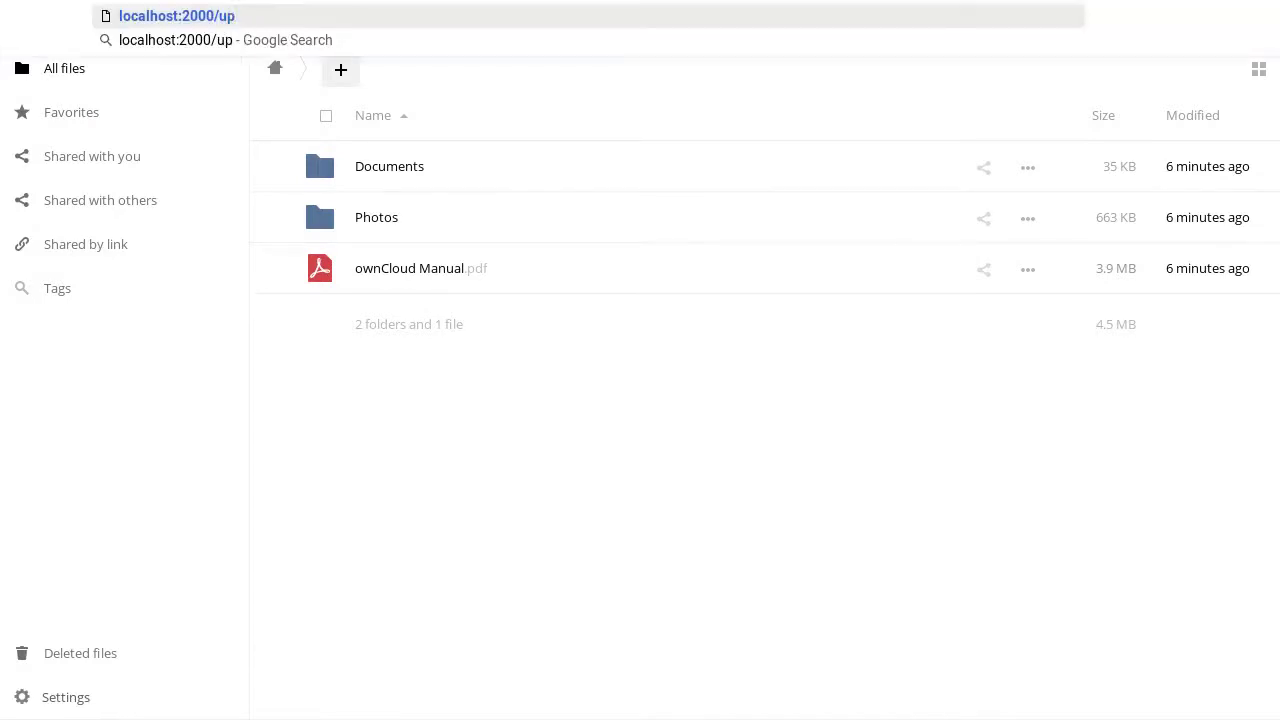
type("dater/index.php")
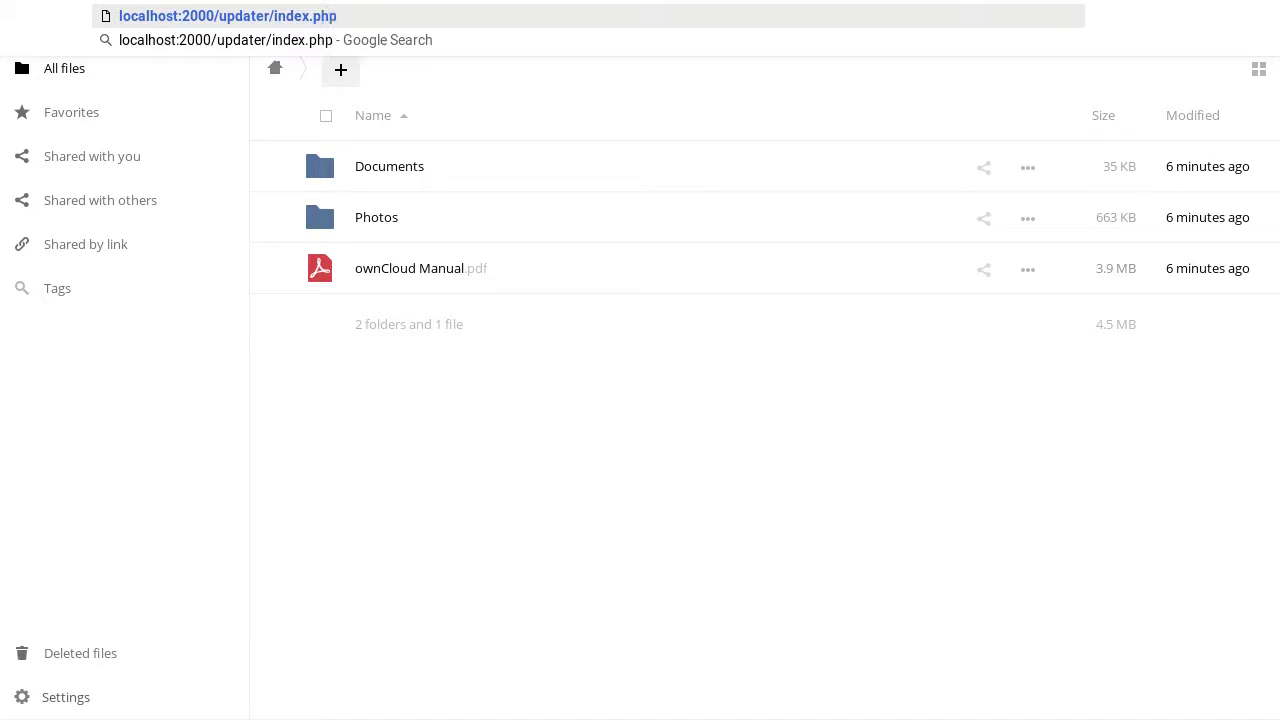
key("Return")
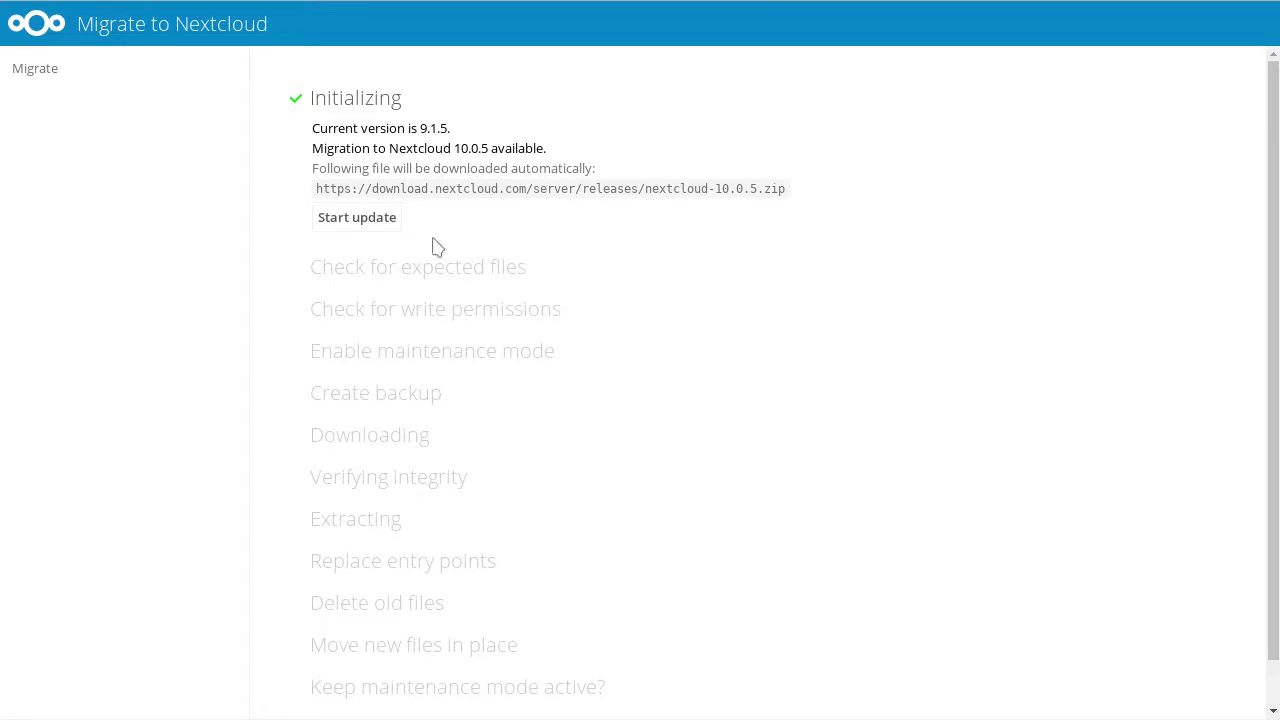
Step: Run the migration to Nextcloud 10.0.5 without keeping maintenance mode active, and finish it with the web-based app update
left_click(358, 219)
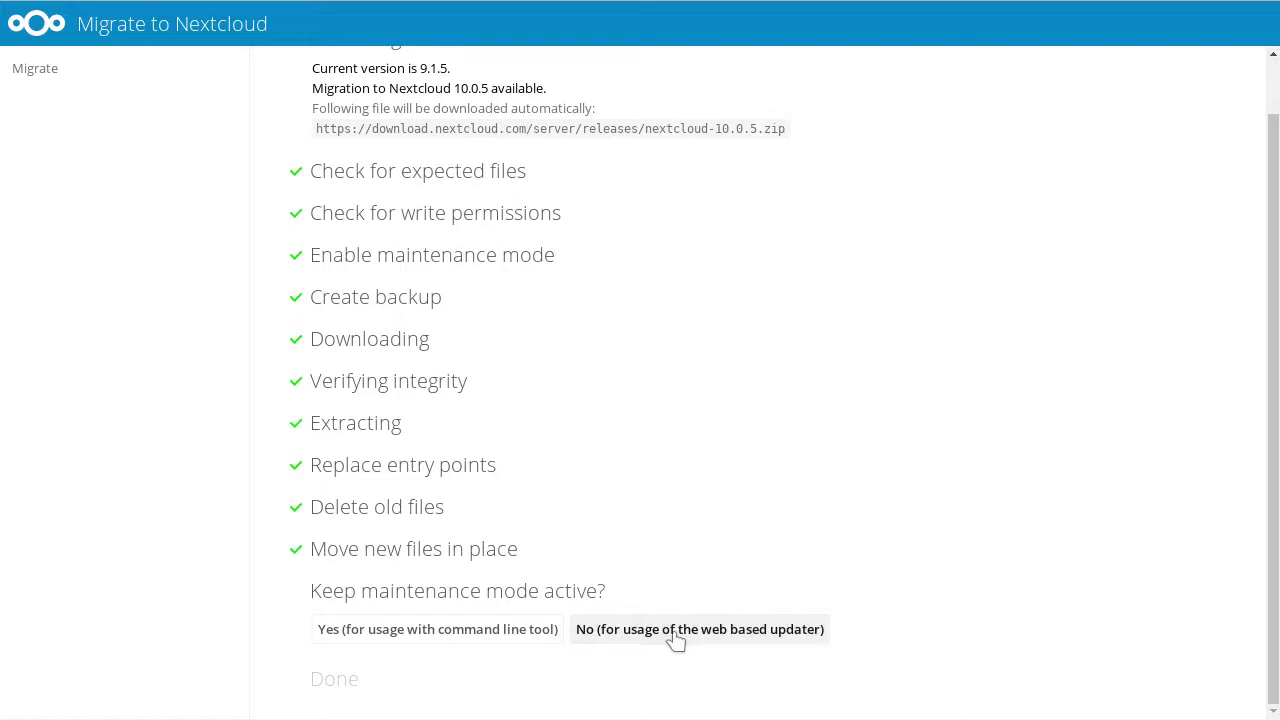
left_click(676, 640)
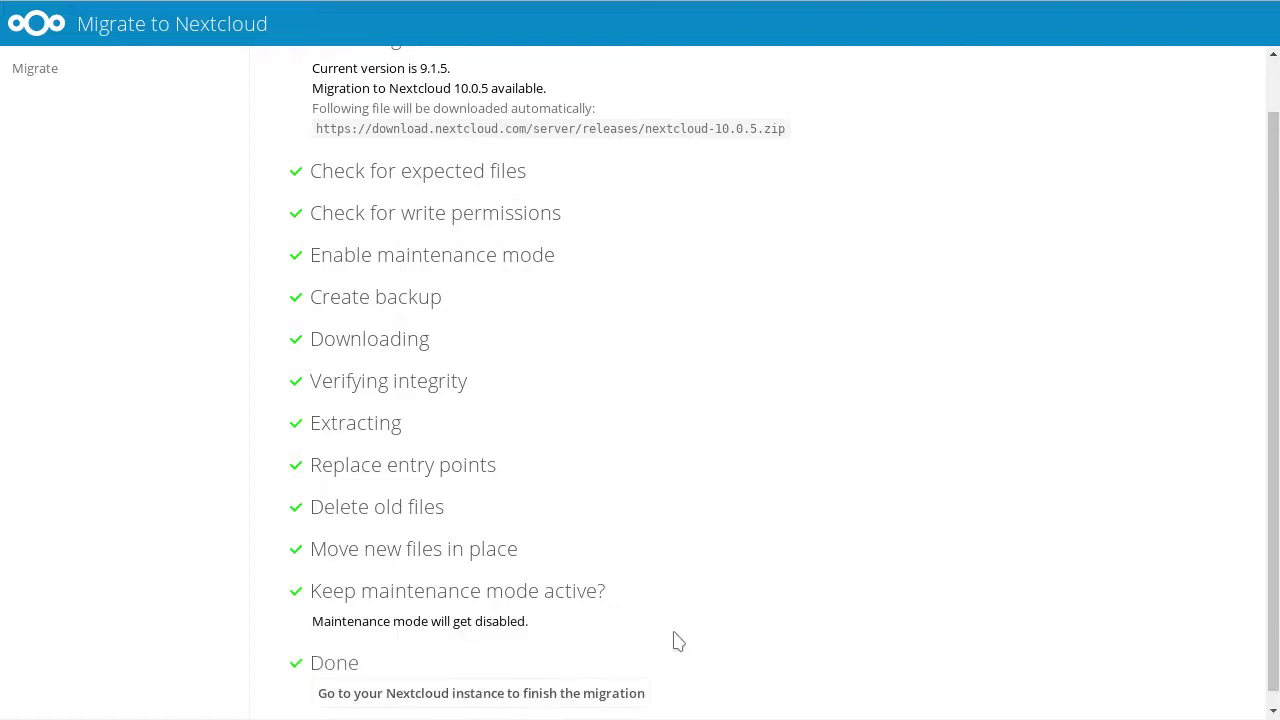
left_click(470, 684)
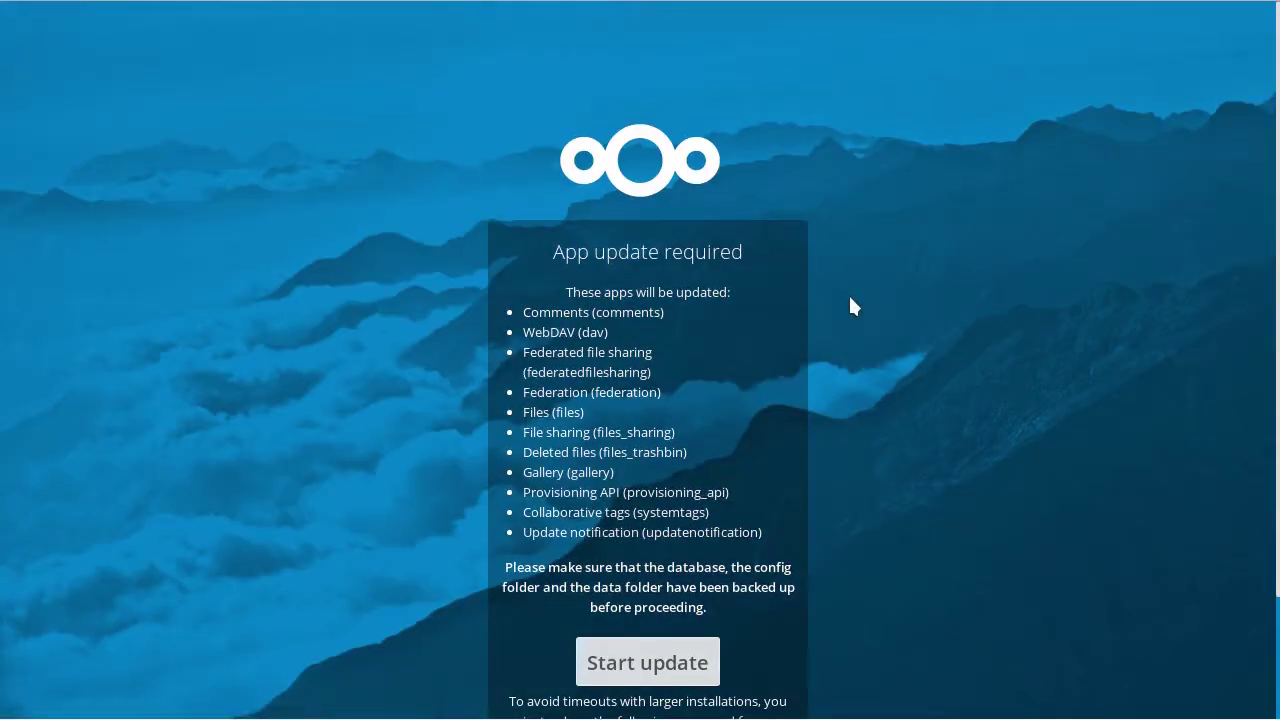
scroll(851, 300, "down", 3)
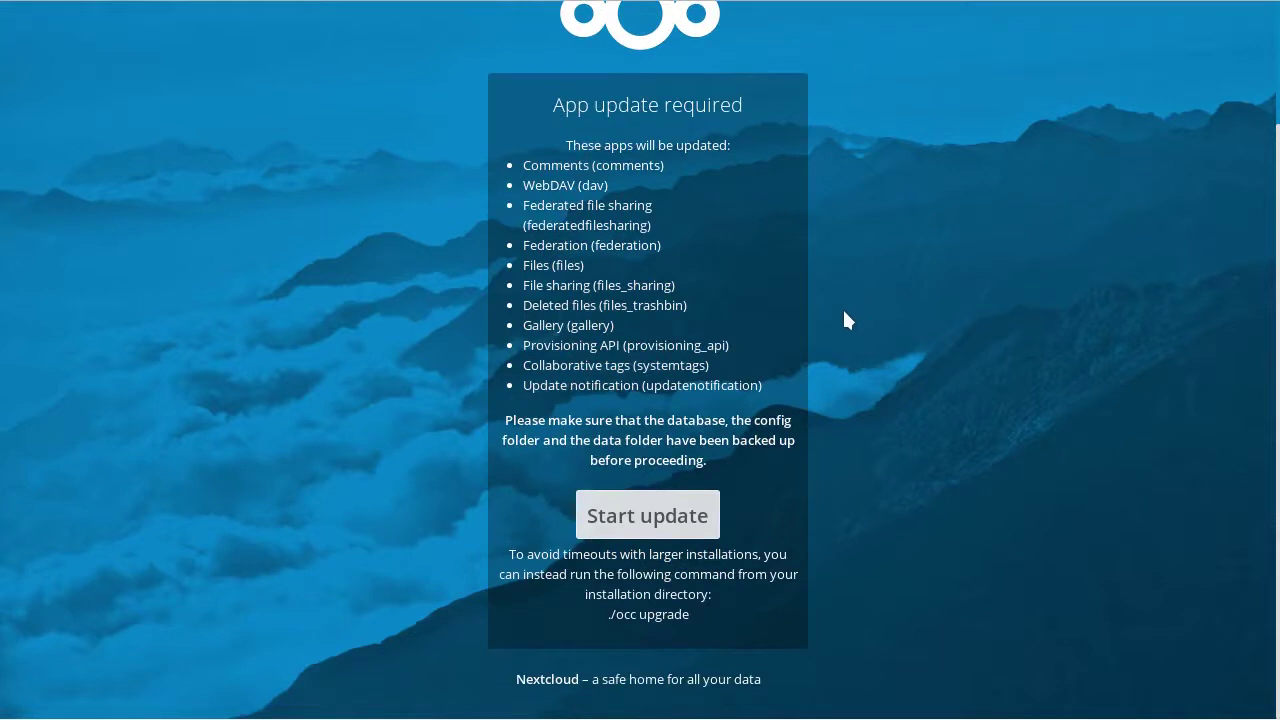
left_click(645, 522)
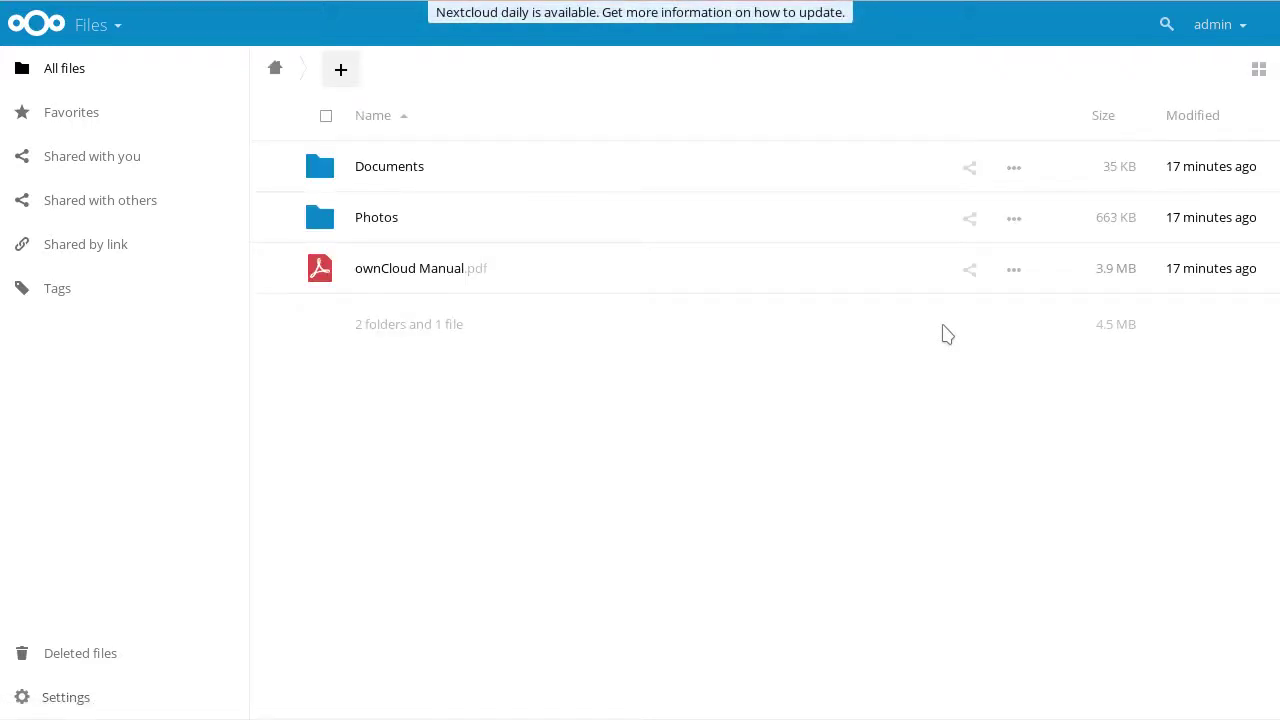
Step: Set the update channel to stable in the admin server settings and reload the page
left_click(1214, 30)
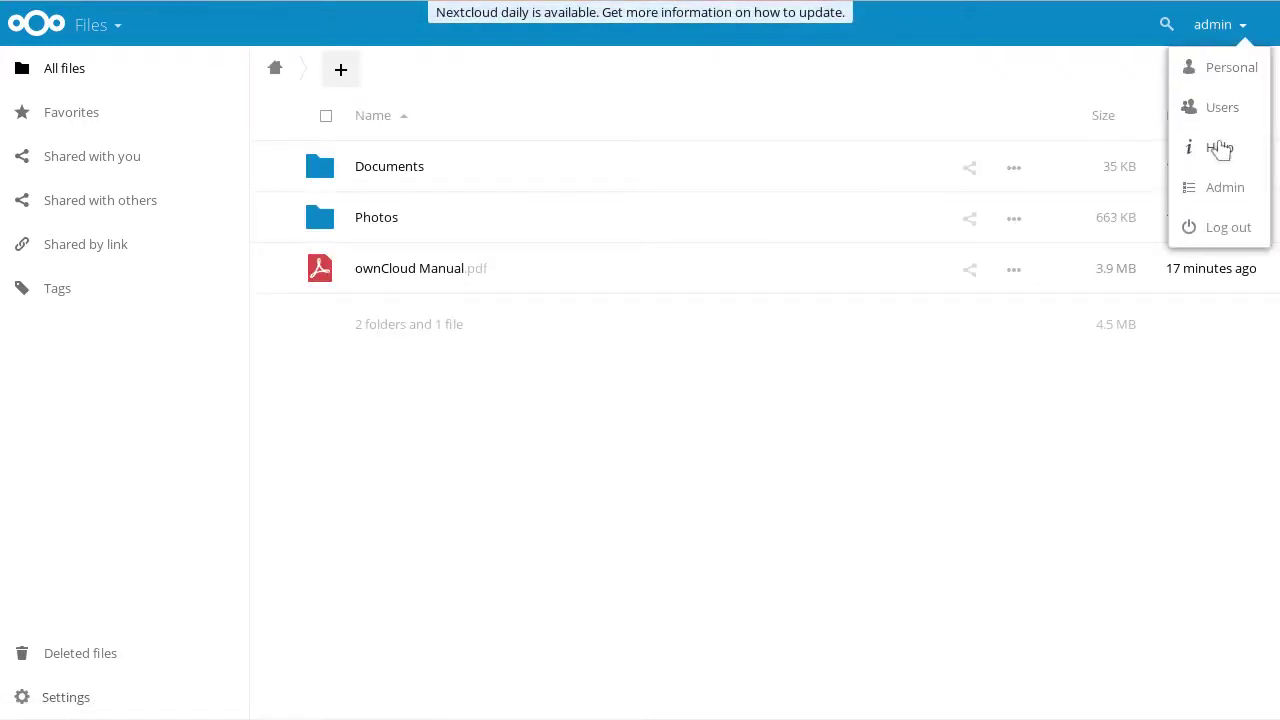
left_click(1225, 196)
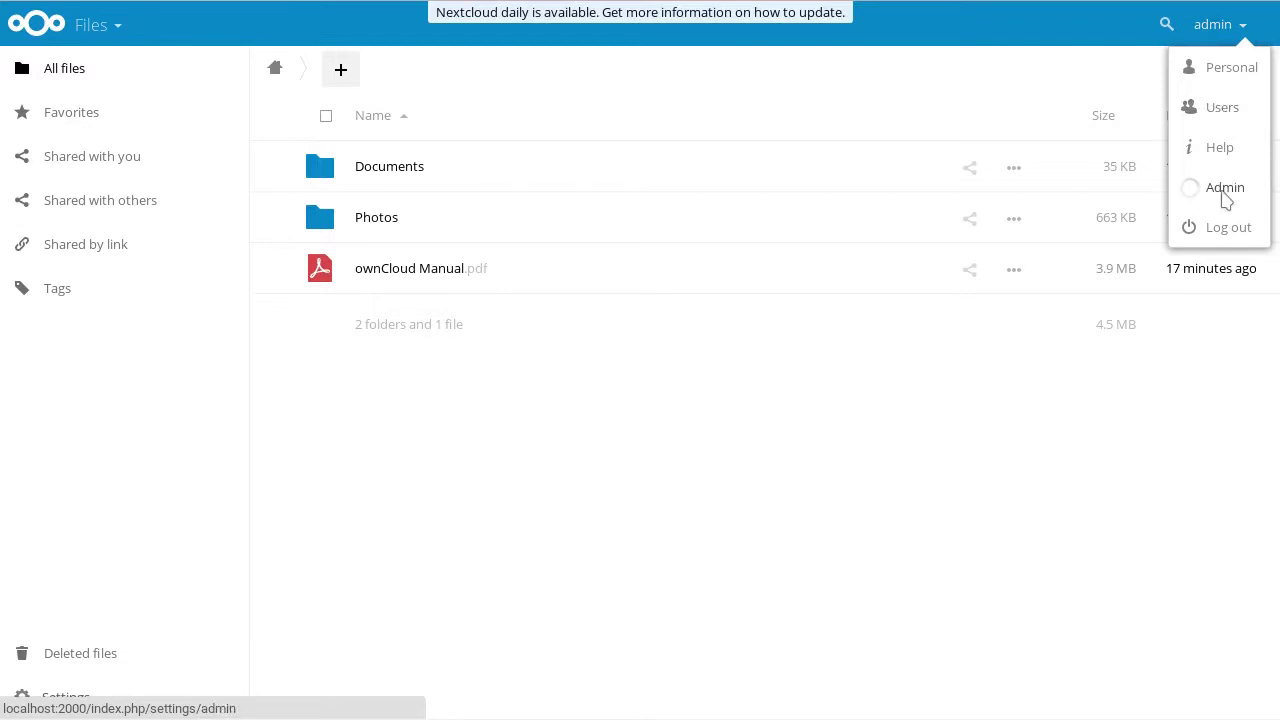
scroll(483, 553, "down", 2)
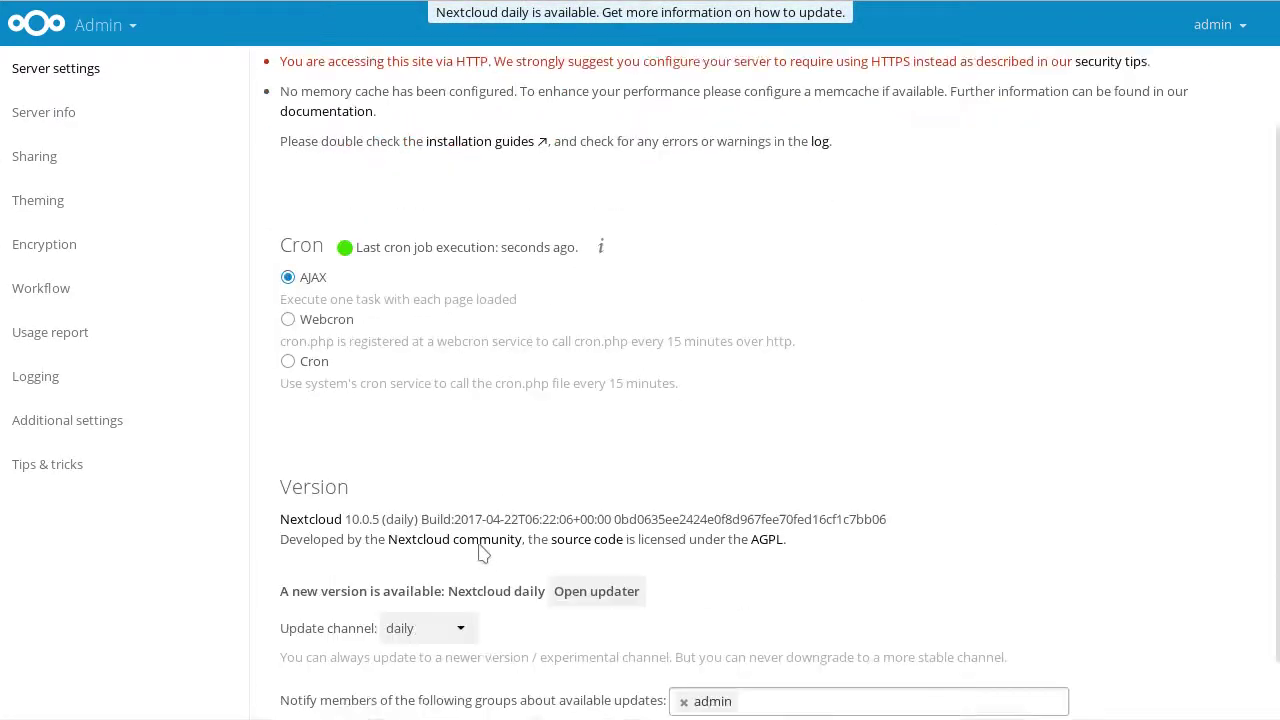
scroll(483, 553, "down", 1)
left_click(440, 560)
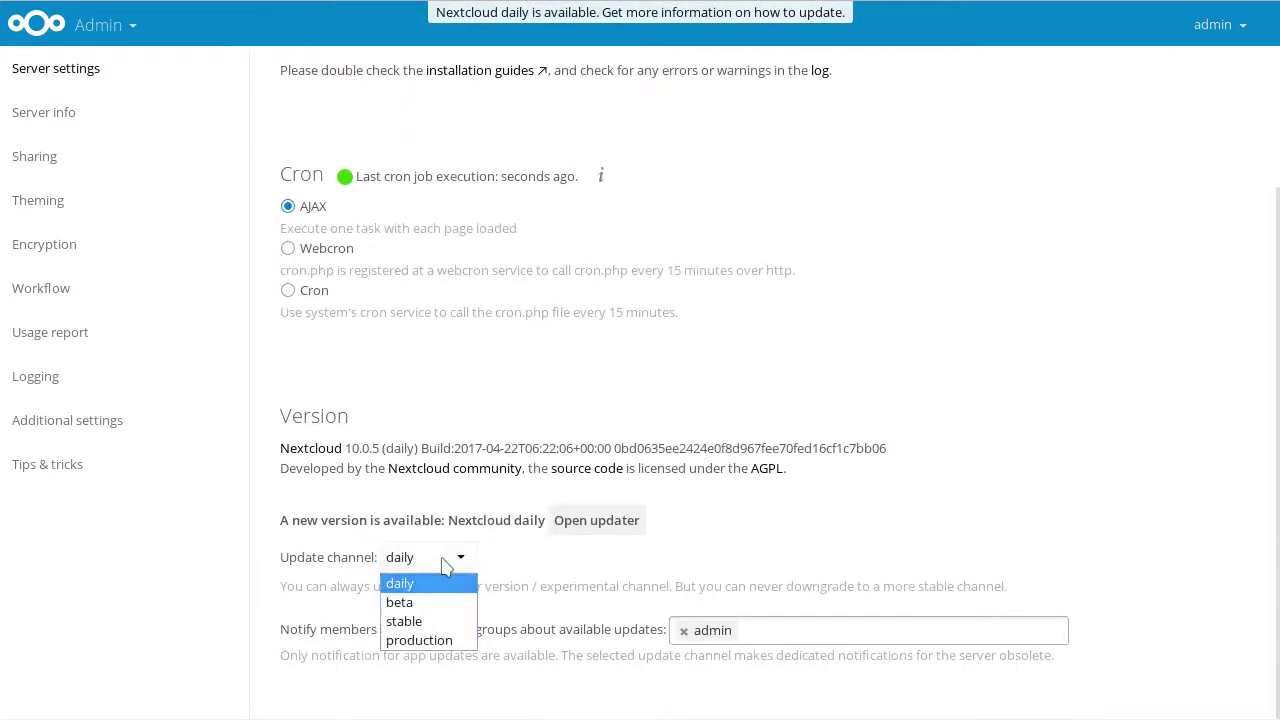
left_click(420, 628)
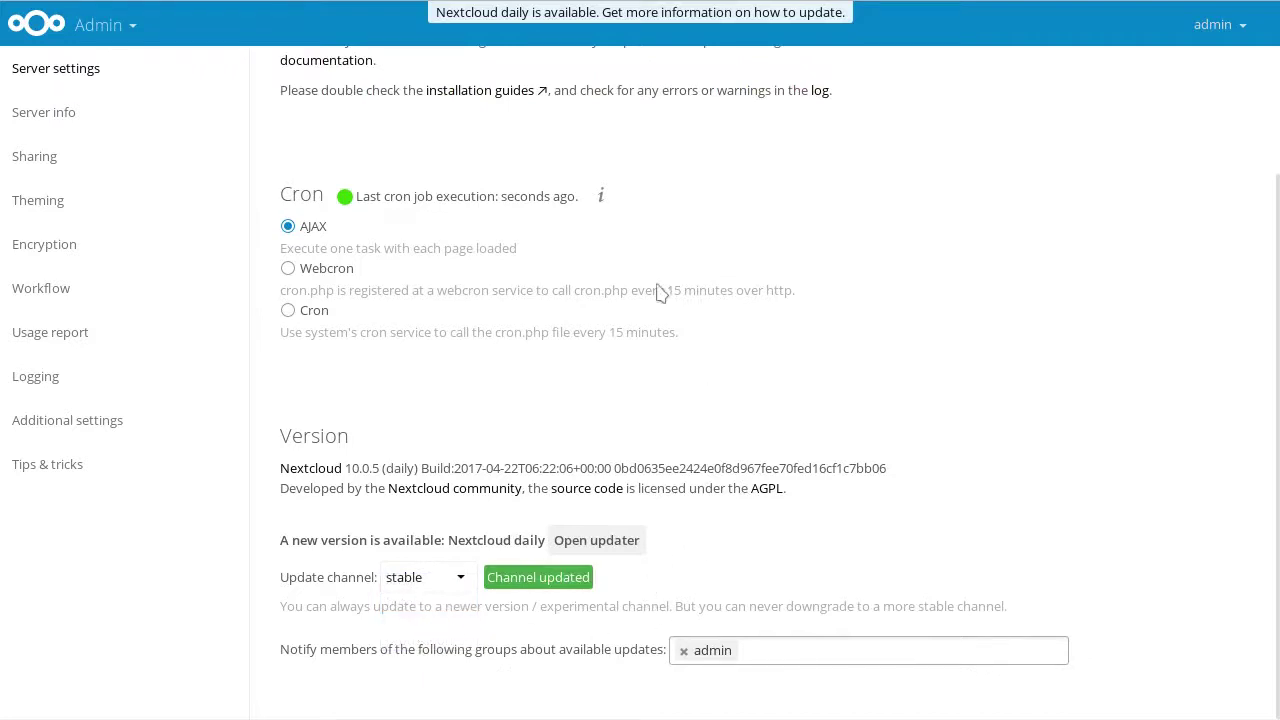
key("F5")
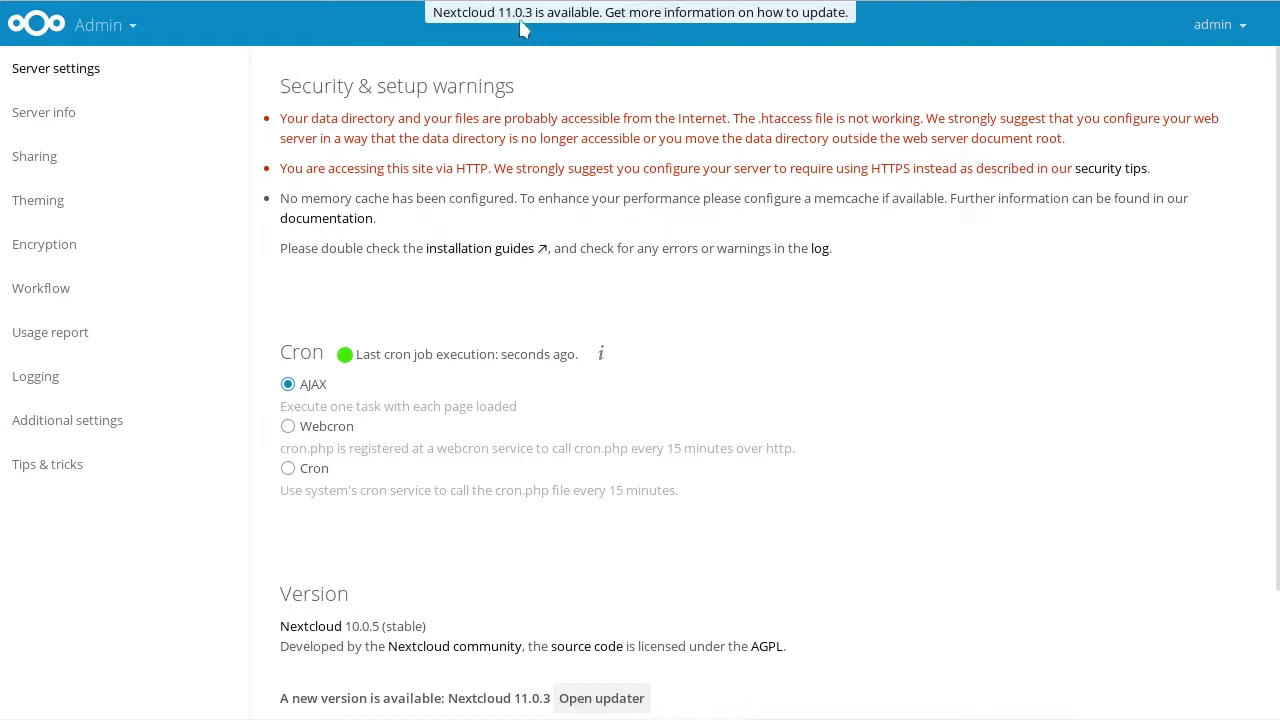
Step: Open the updater from the version section and run the update to Nextcloud 11.0.3 without keeping maintenance mode active
scroll(560, 512, "down", 3)
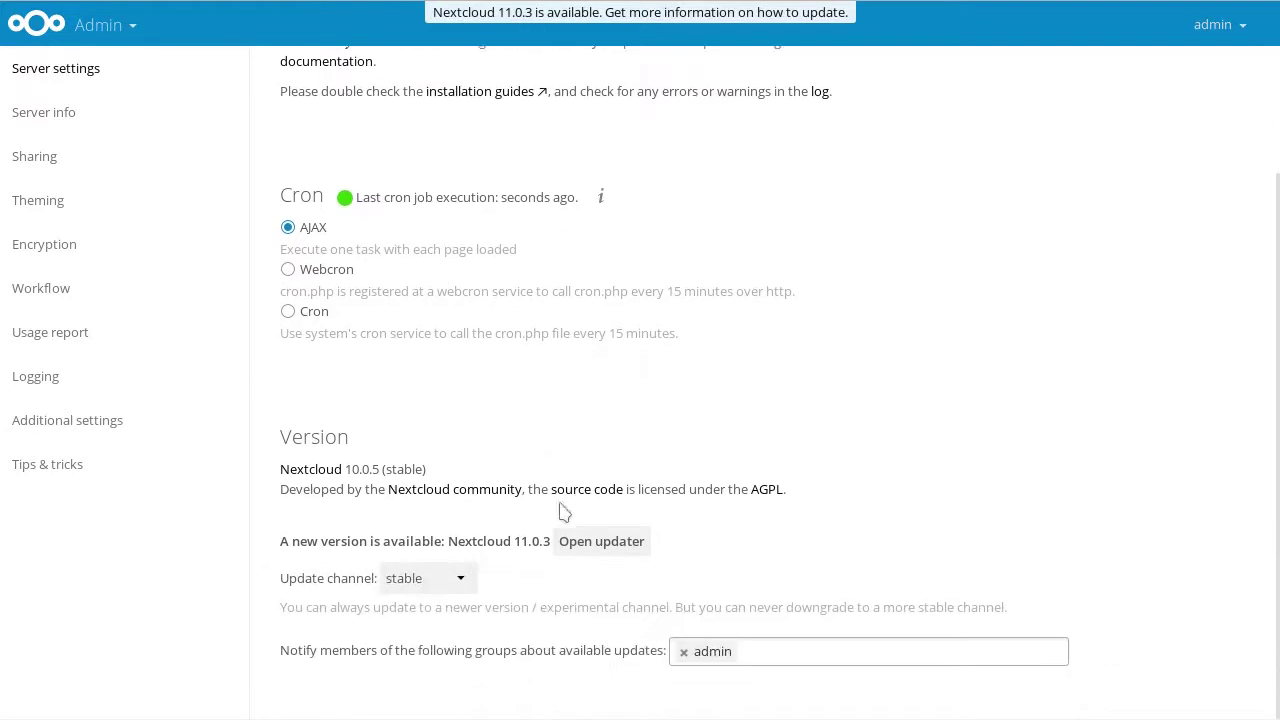
left_click(628, 547)
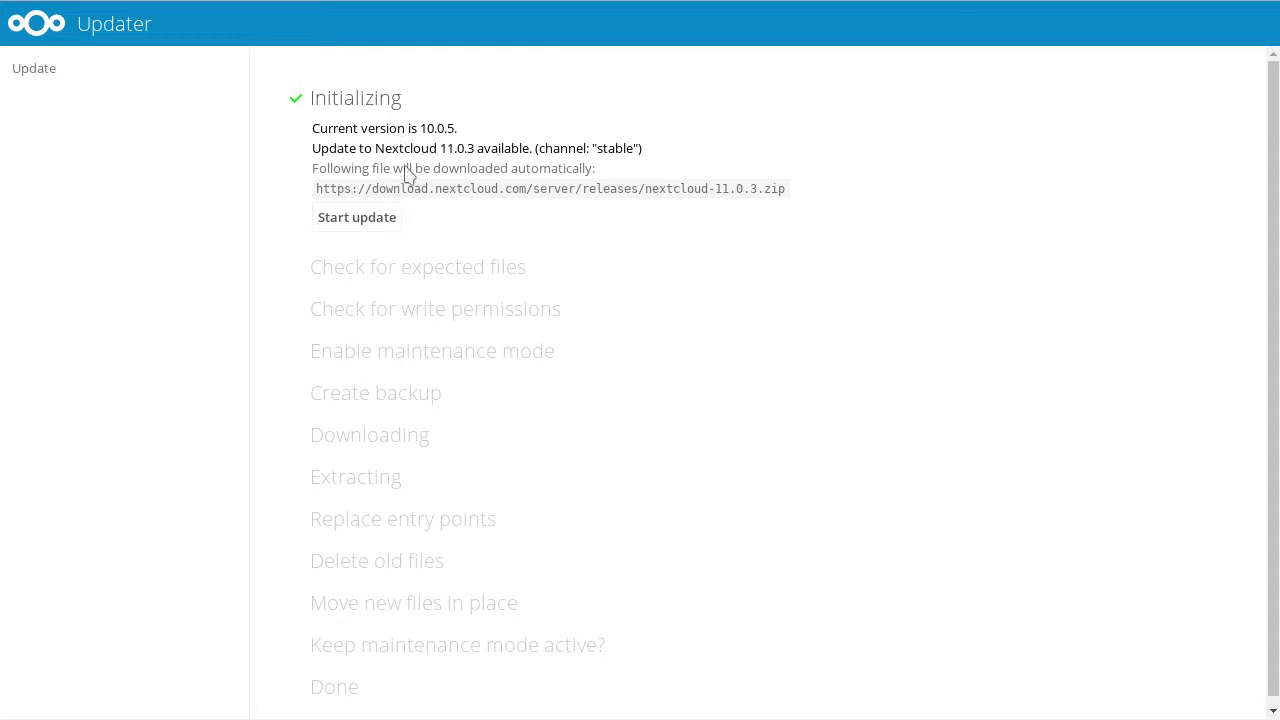
left_click(354, 228)
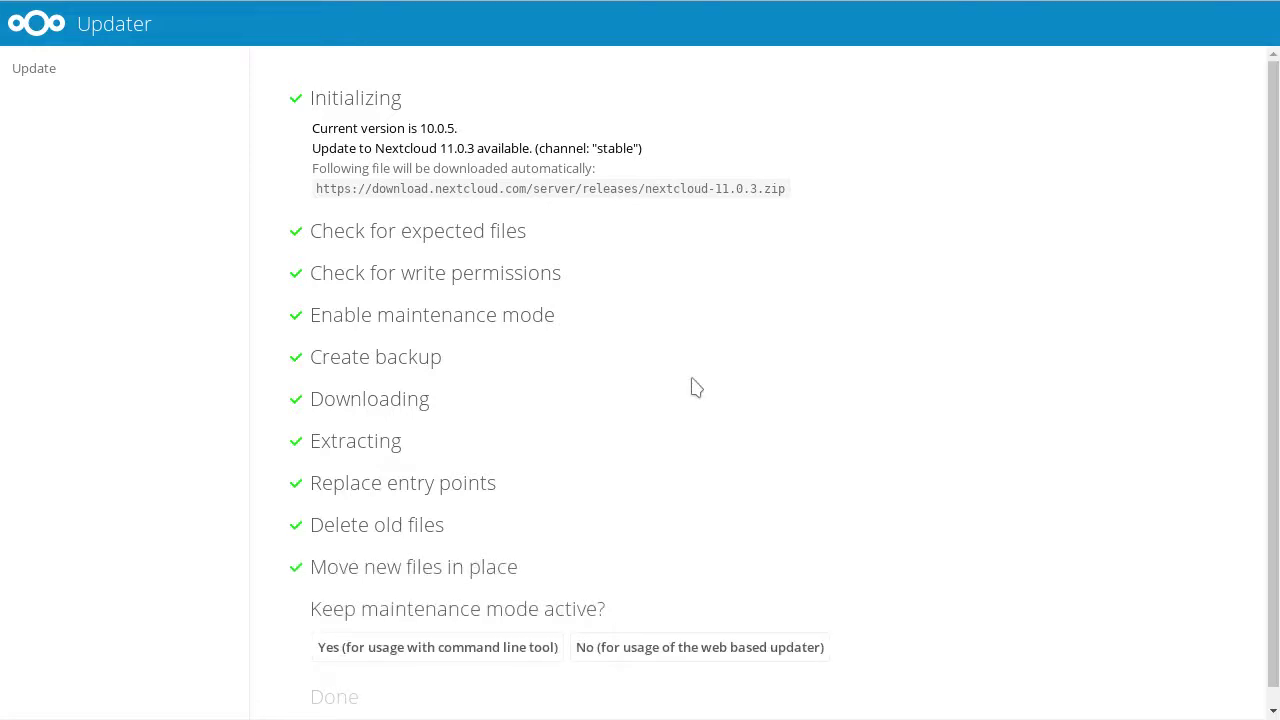
left_click(632, 657)
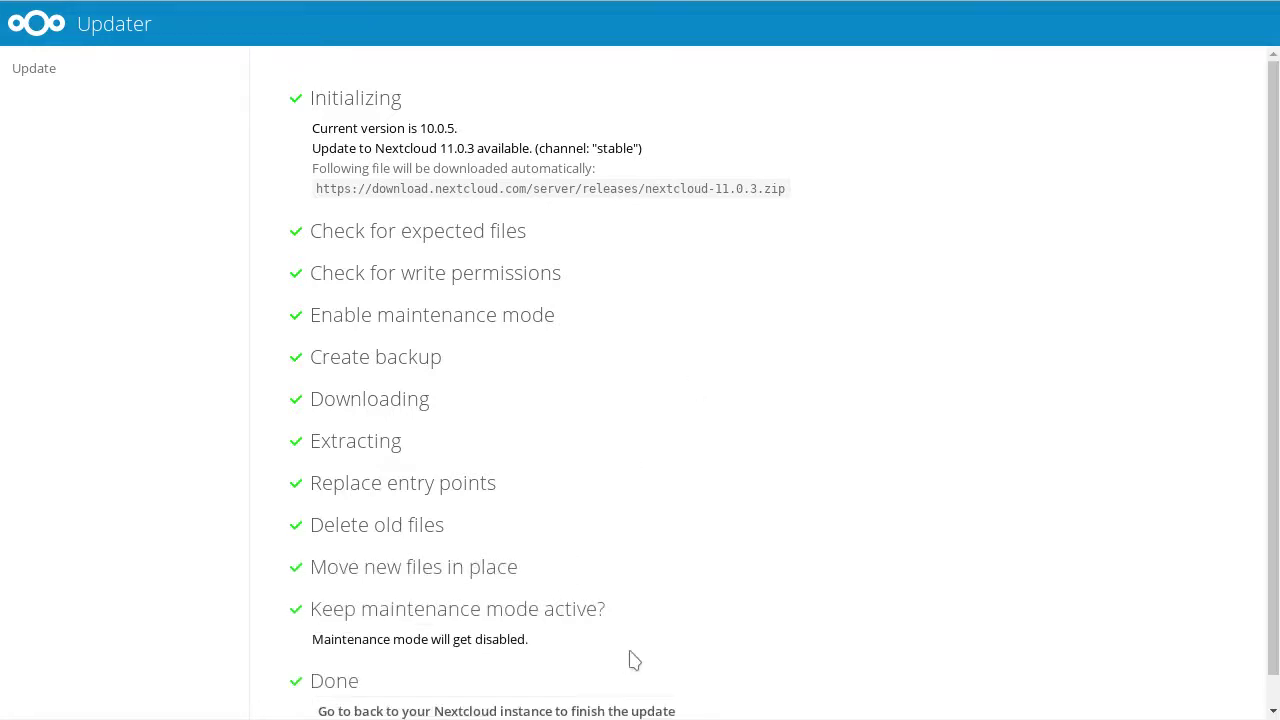
Step: Return to the Nextcloud instance, run the required app update and continue to the files overview
scroll(623, 666, "down", 1)
left_click(538, 685)
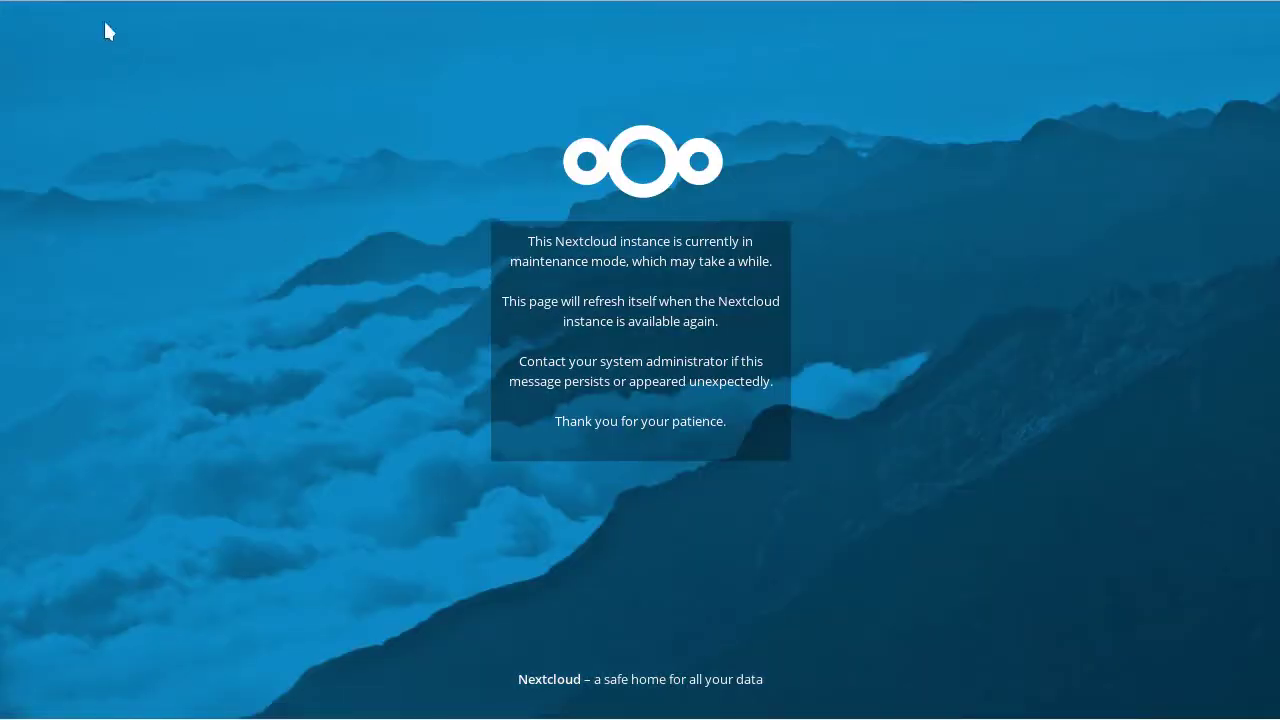
scroll(826, 419, "down", 3)
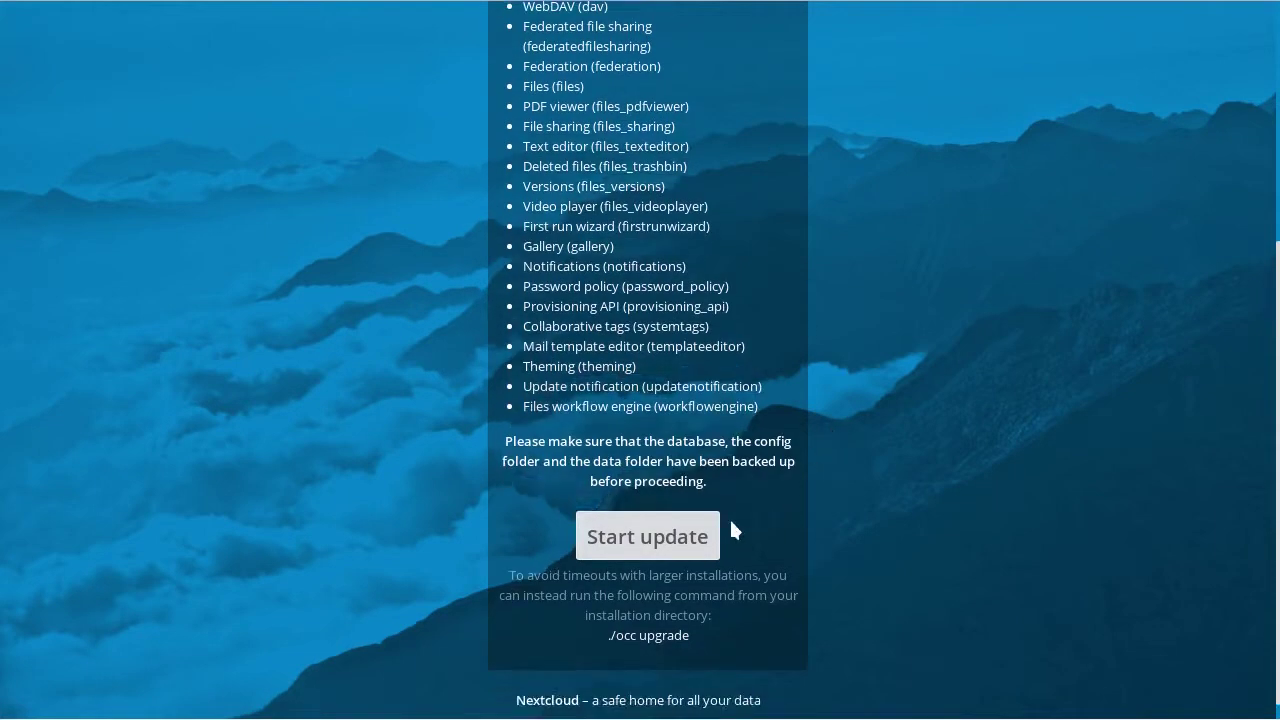
left_click(670, 537)
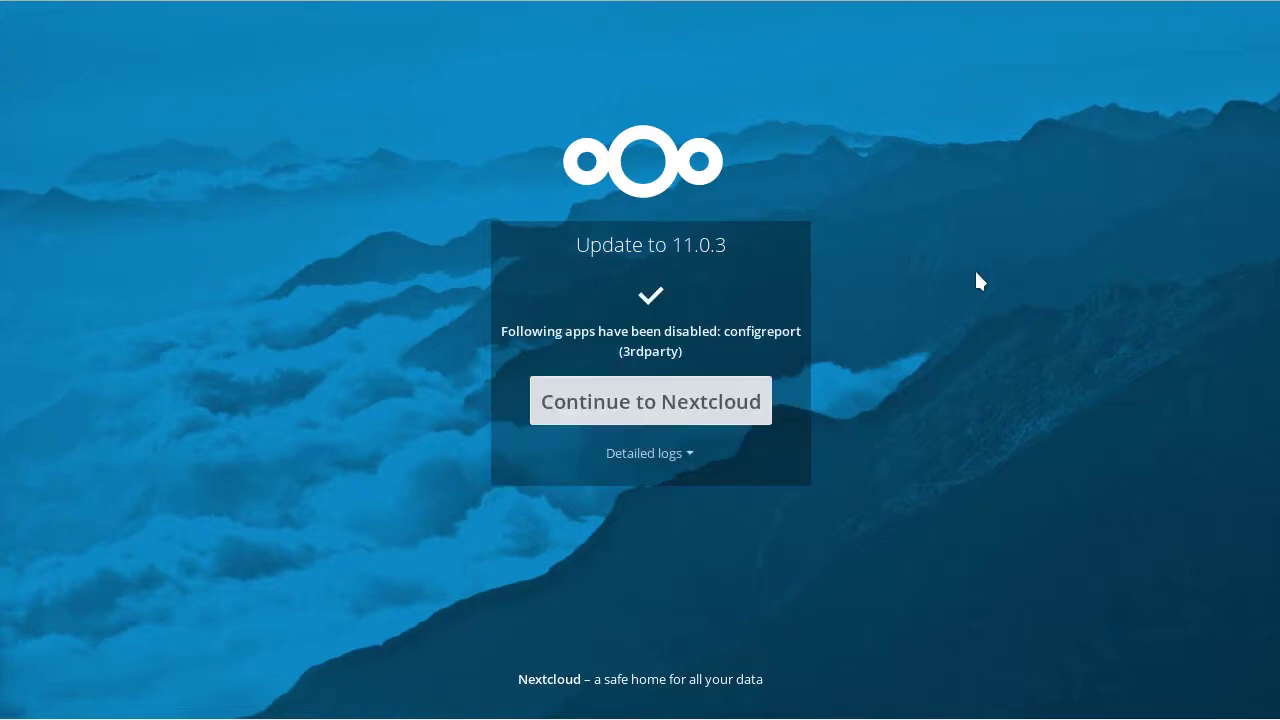
left_click(697, 405)
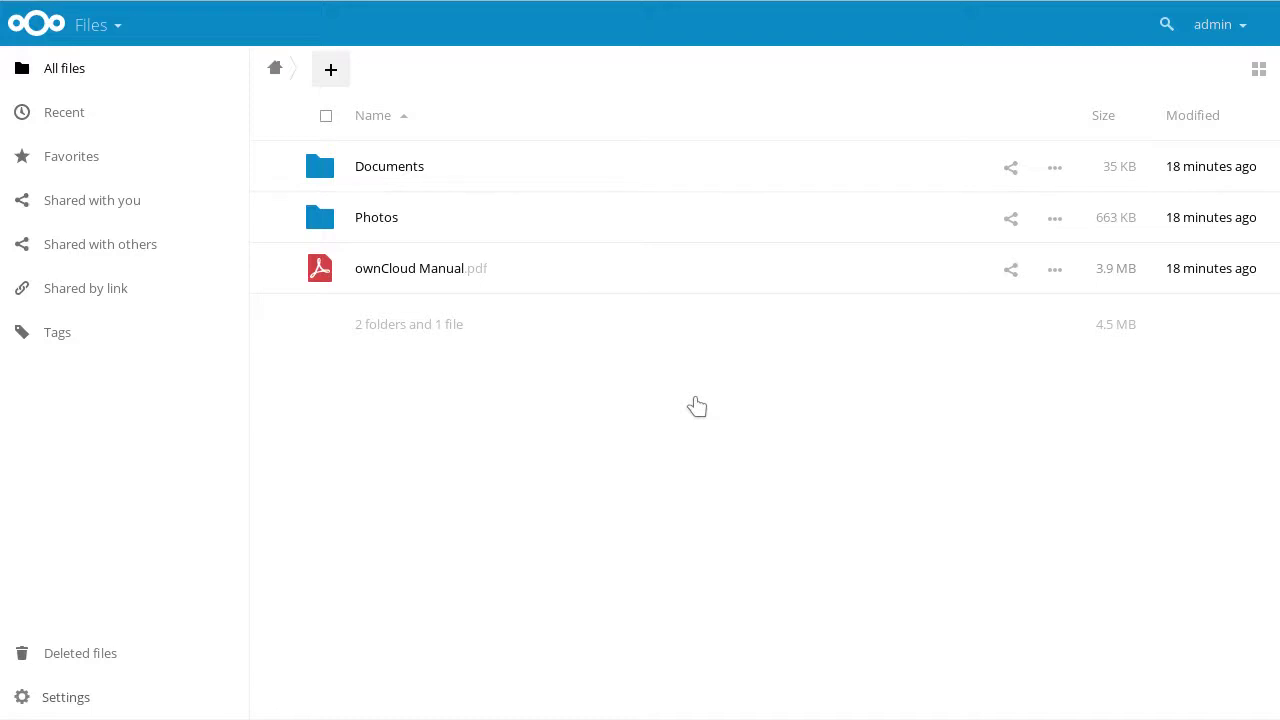
Step: Open the admin settings page of the updated instance
left_click(1213, 30)
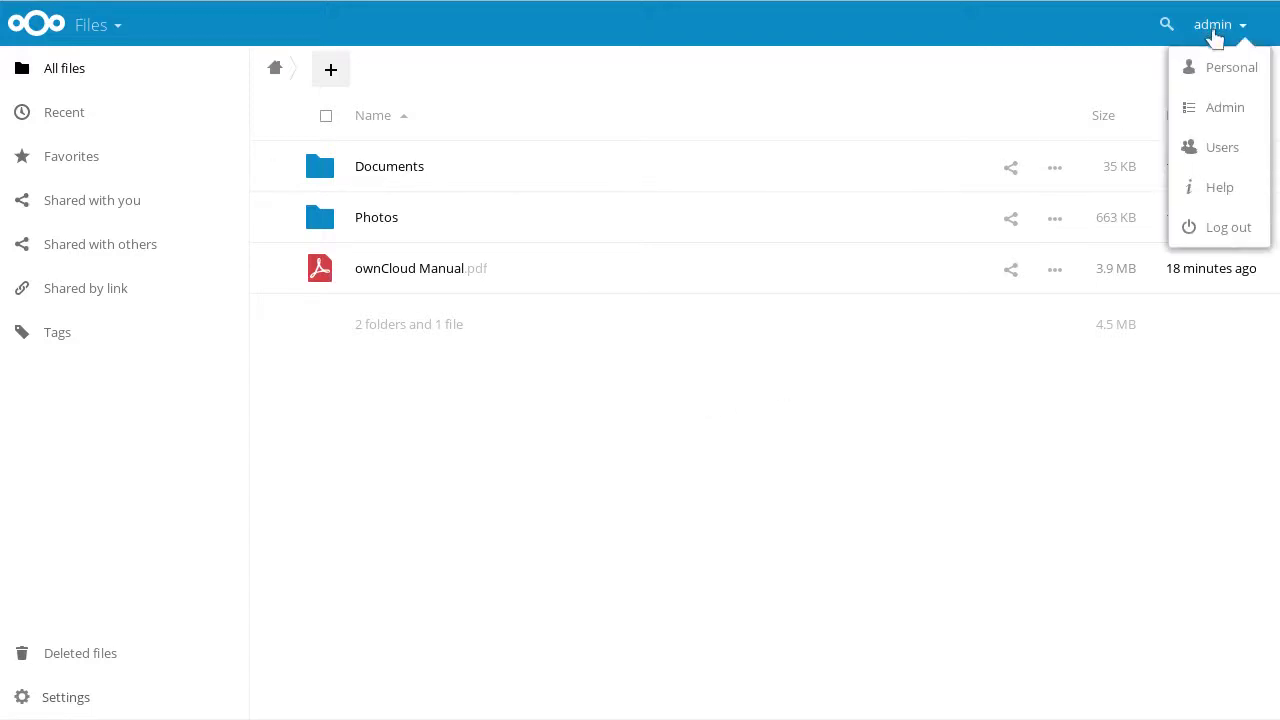
left_click(1207, 116)
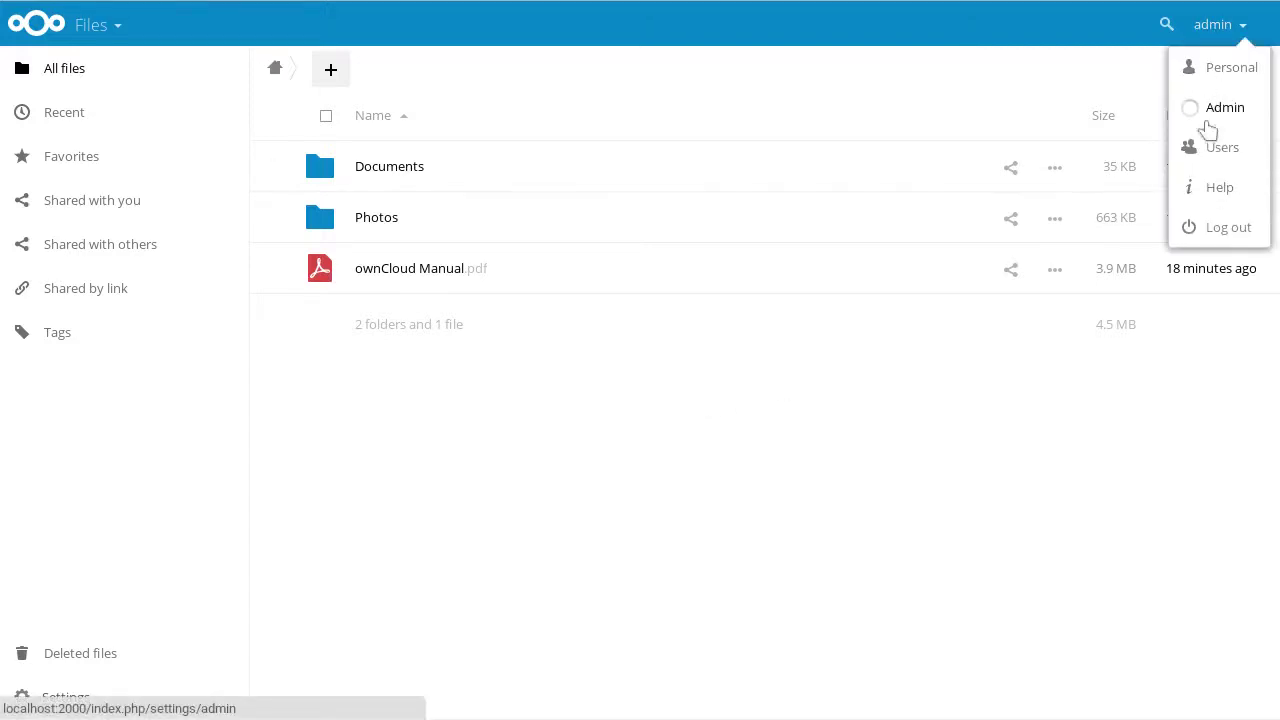